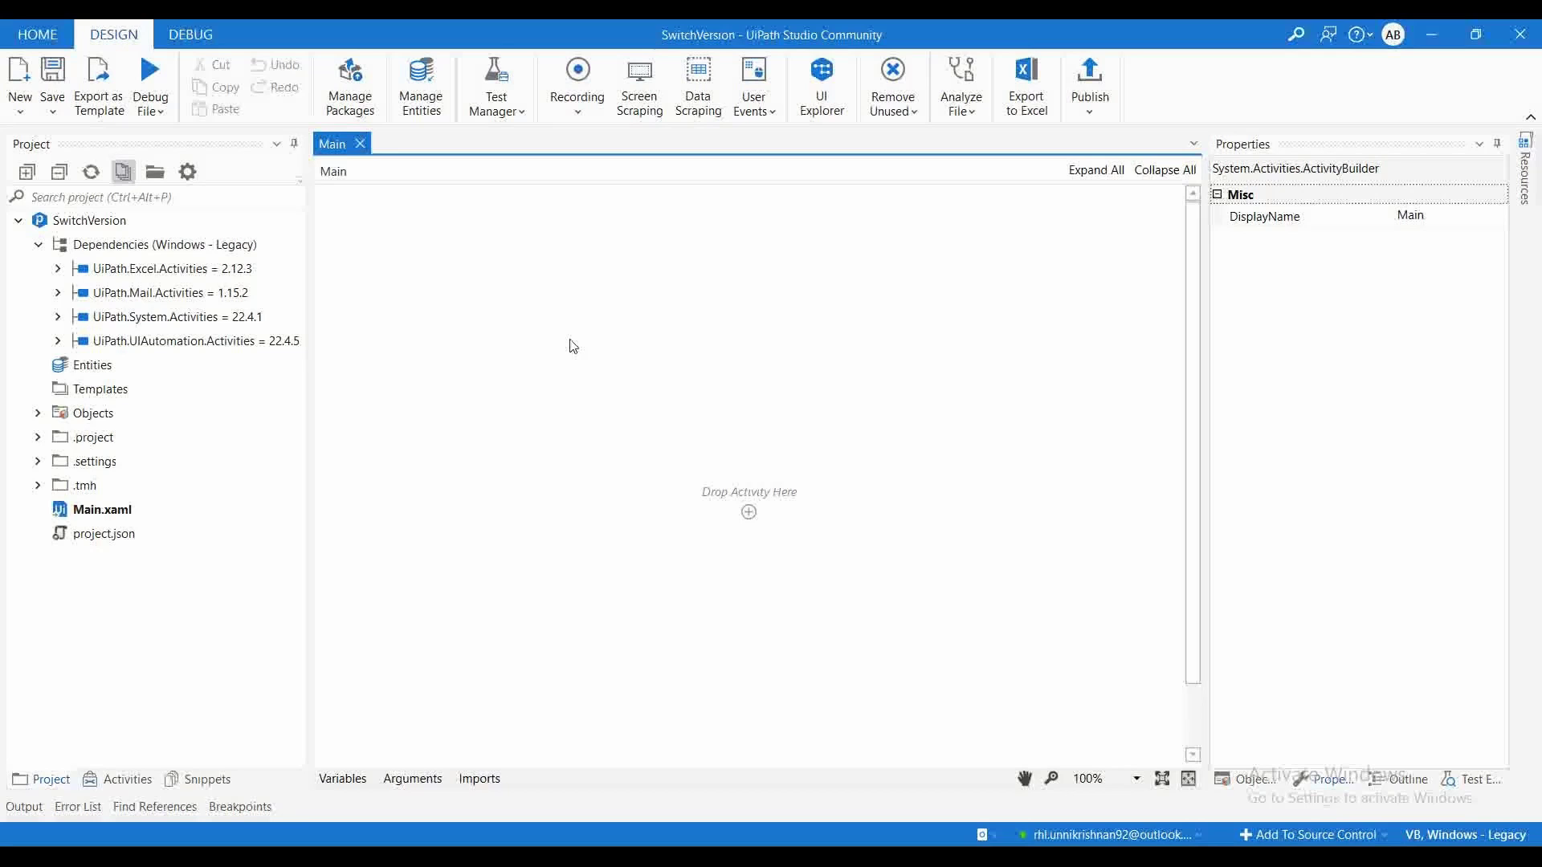
# Check that 'Use Modern for new projects' is enabled in Design settings, then return to Main.
pyautogui.click(36, 35)
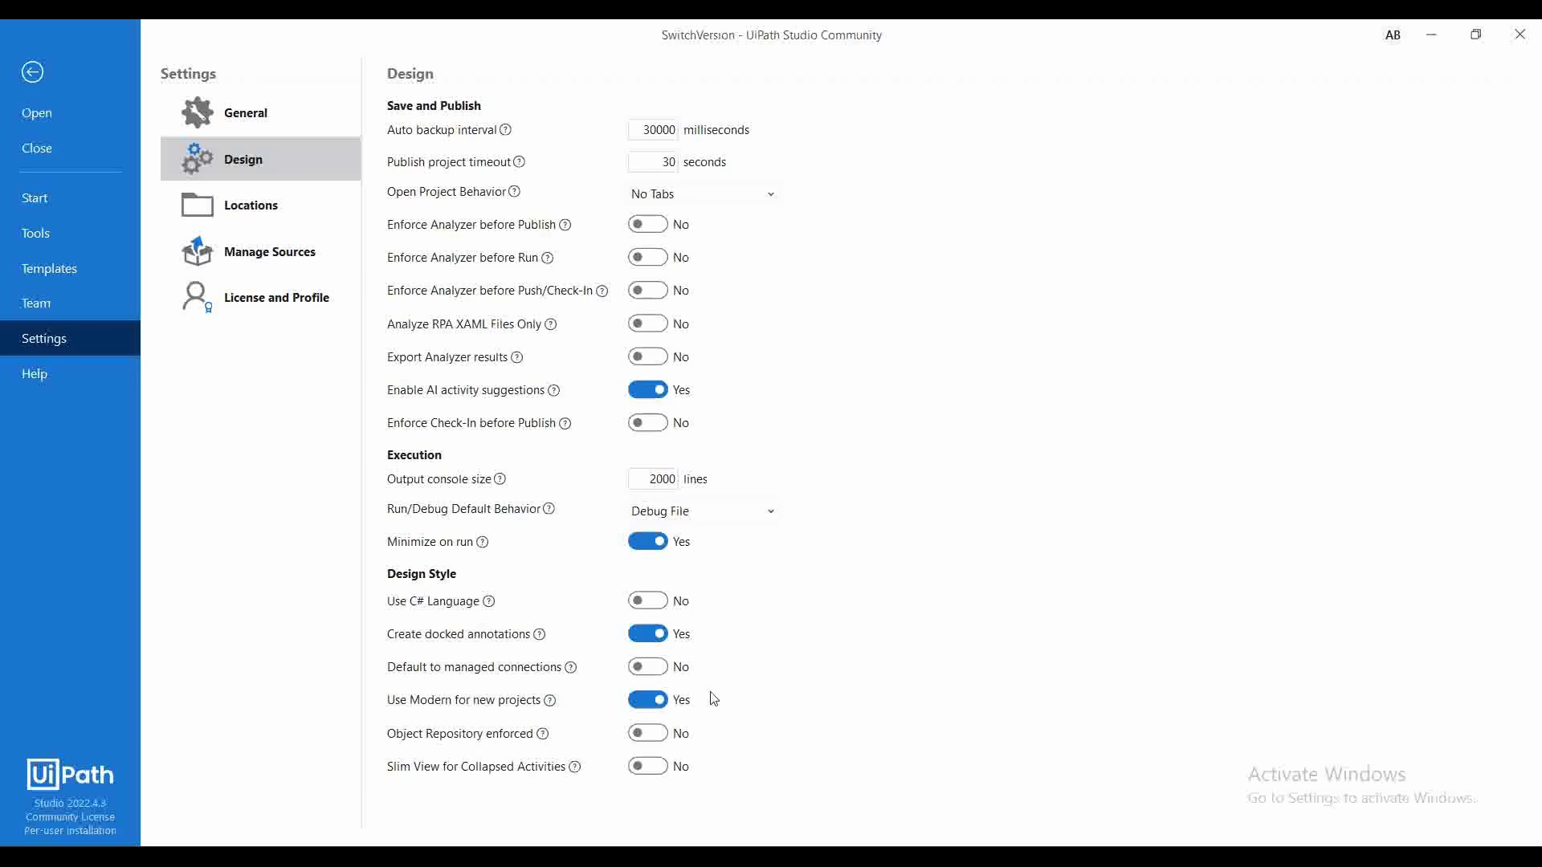
pyautogui.click(29, 75)
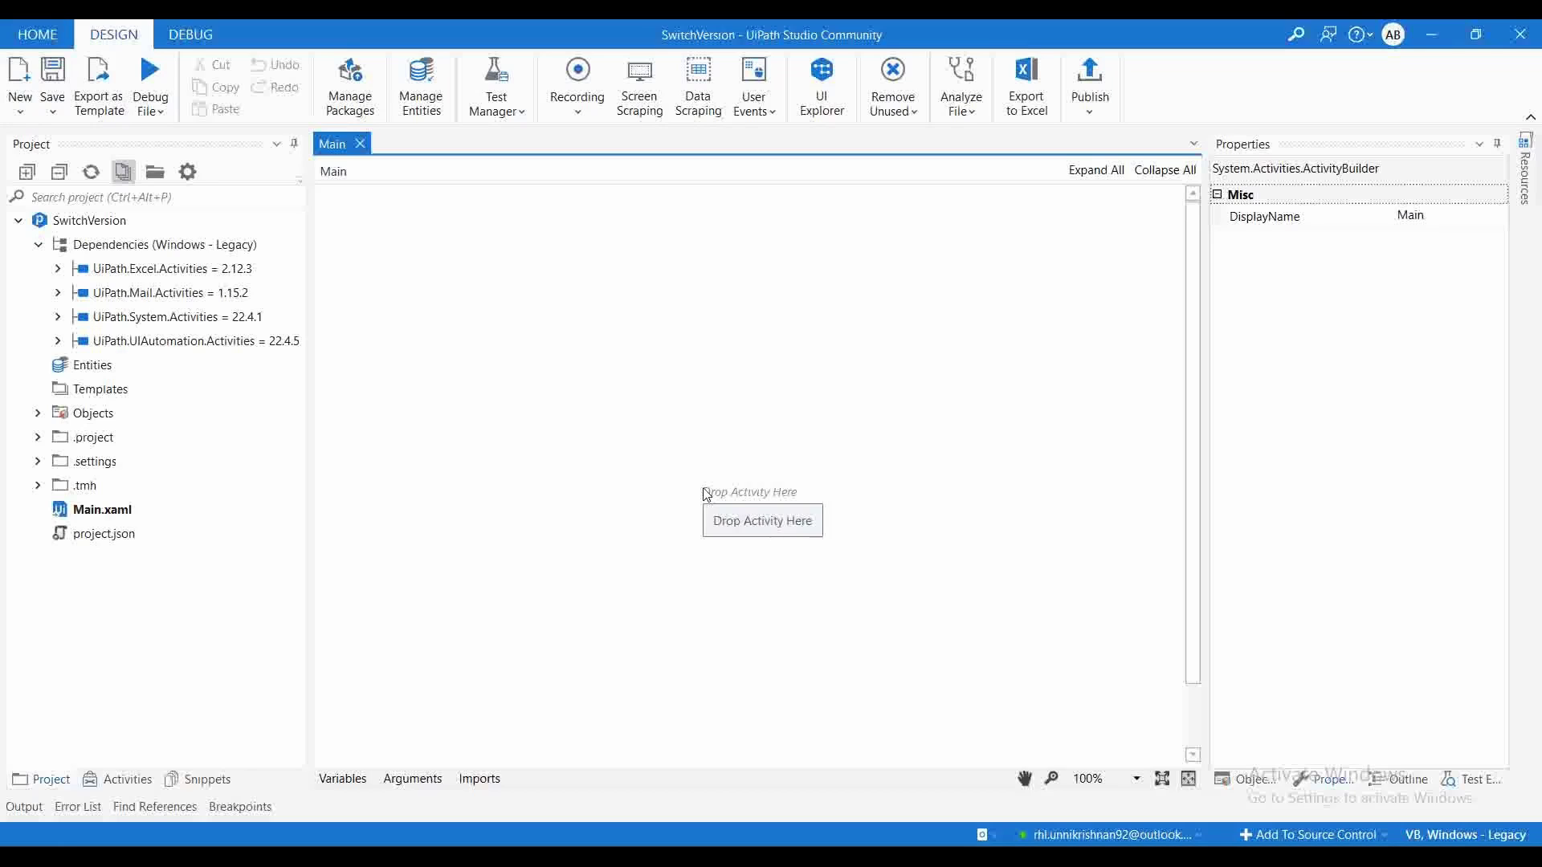
pyautogui.click(188, 172)
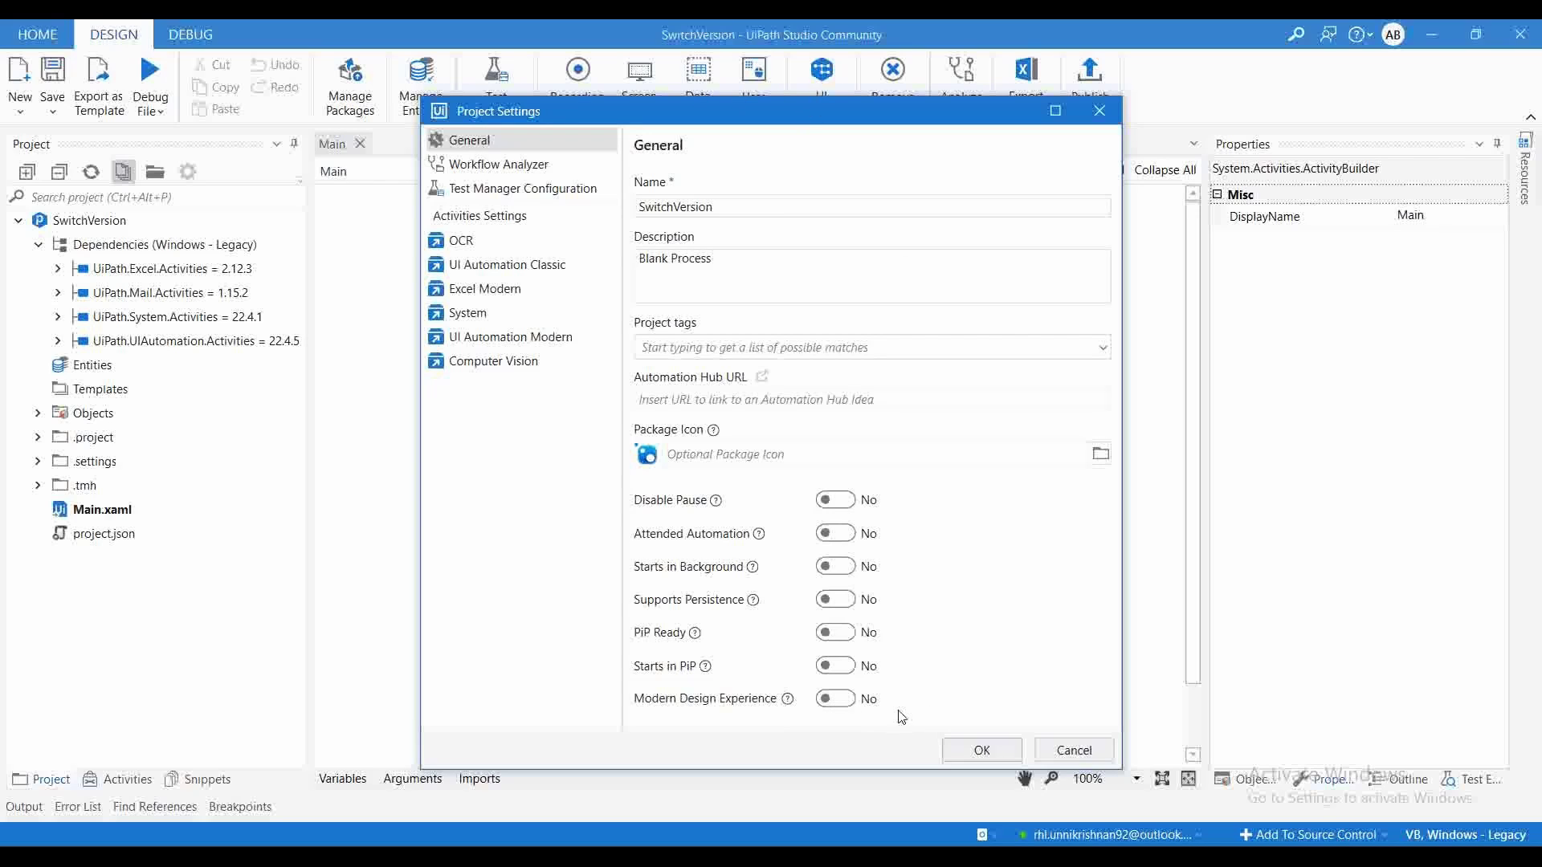
pyautogui.click(981, 750)
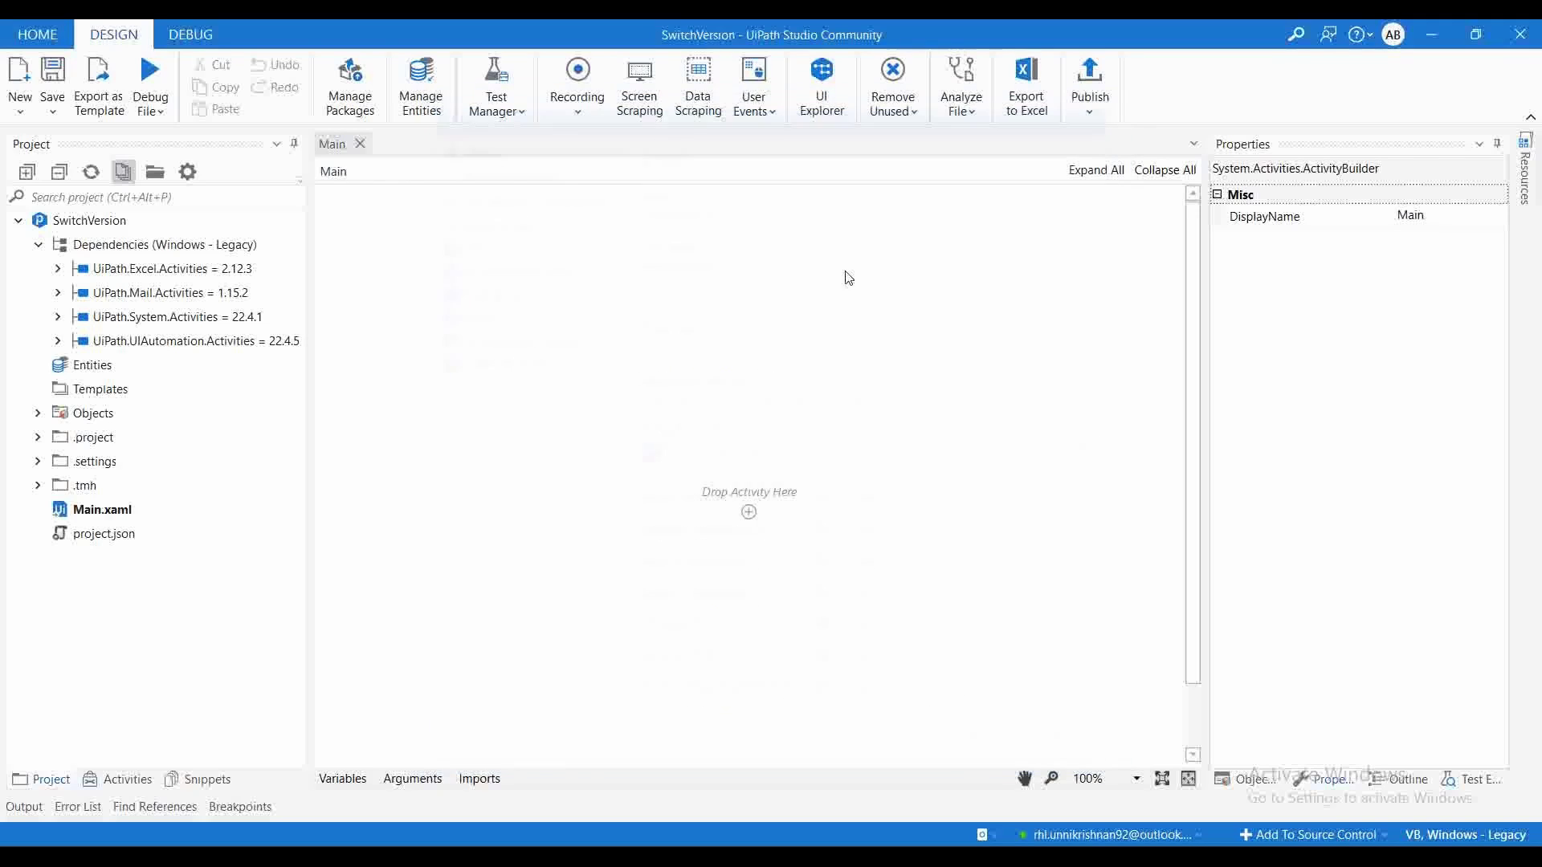
# Reach SwitchVersion's General project settings via Workflow Analyzer Settings, confirming Modern Design Experience is off.
pyautogui.click(959, 116)
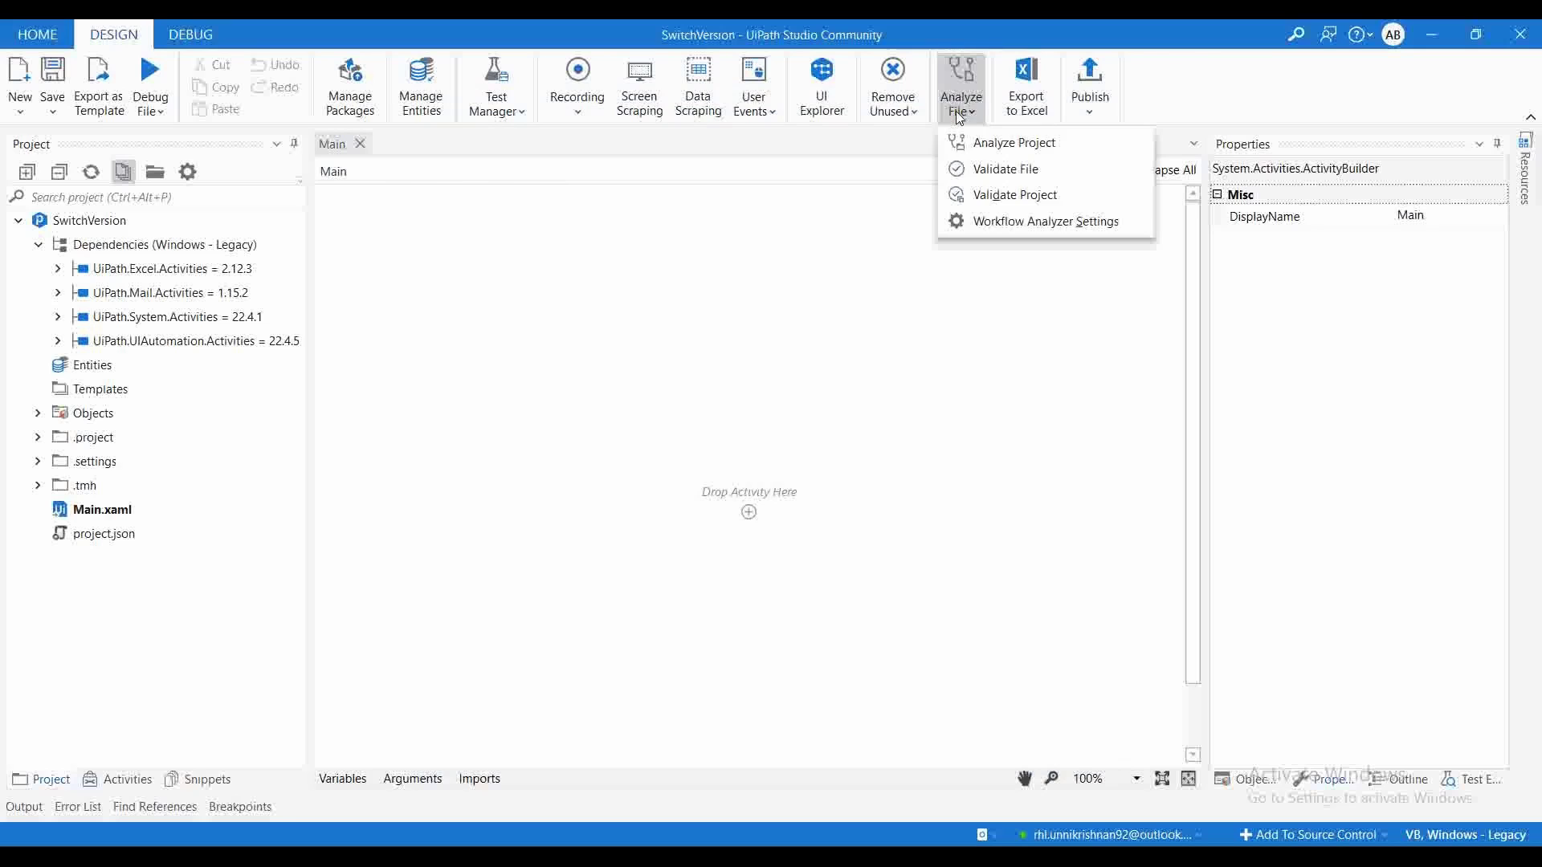
pyautogui.click(1002, 229)
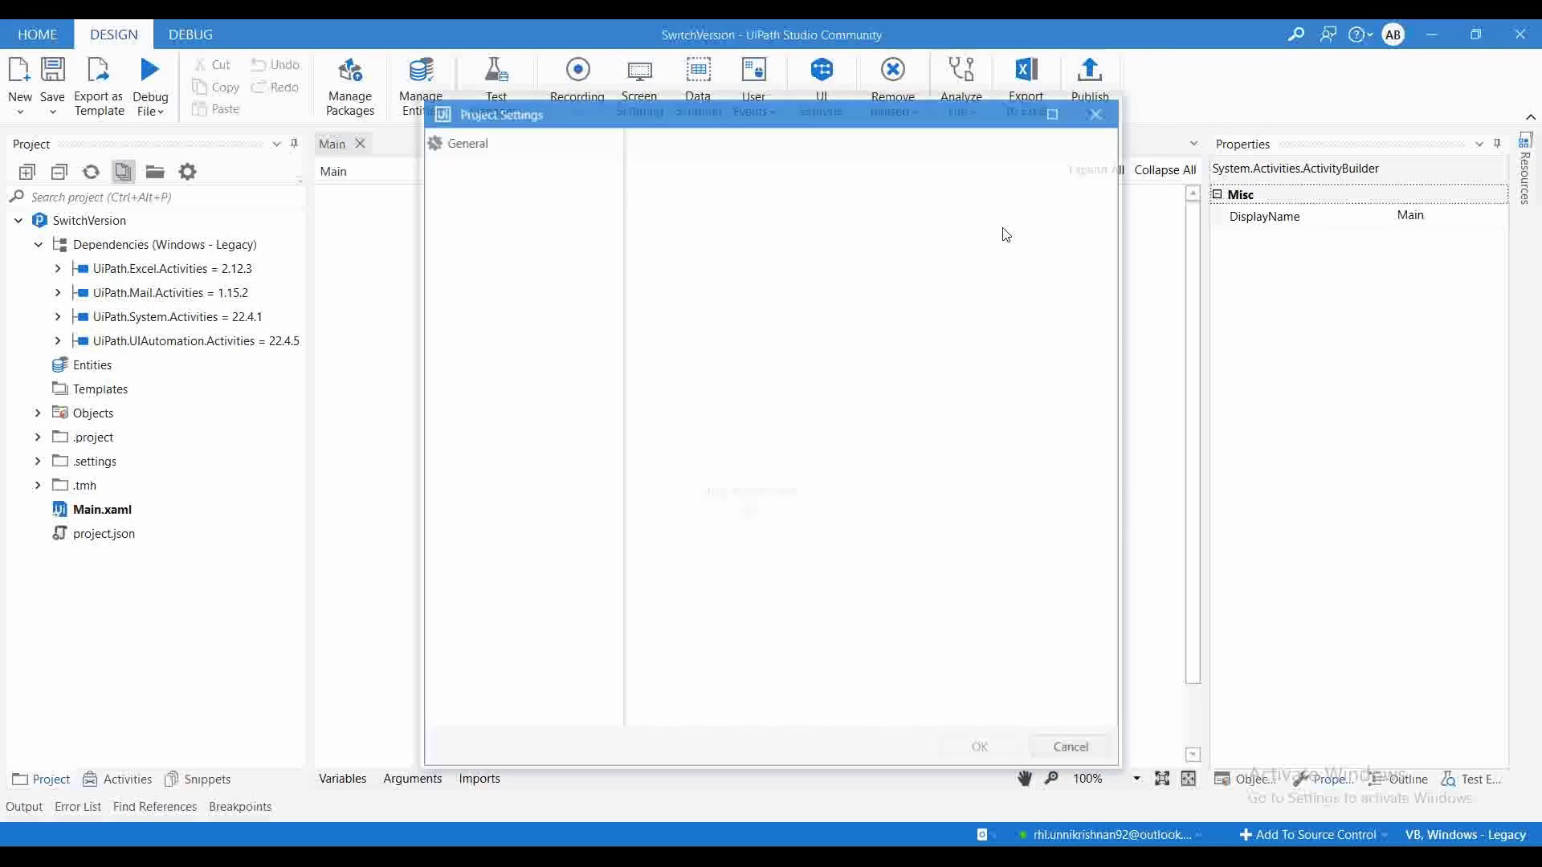
pyautogui.click(499, 145)
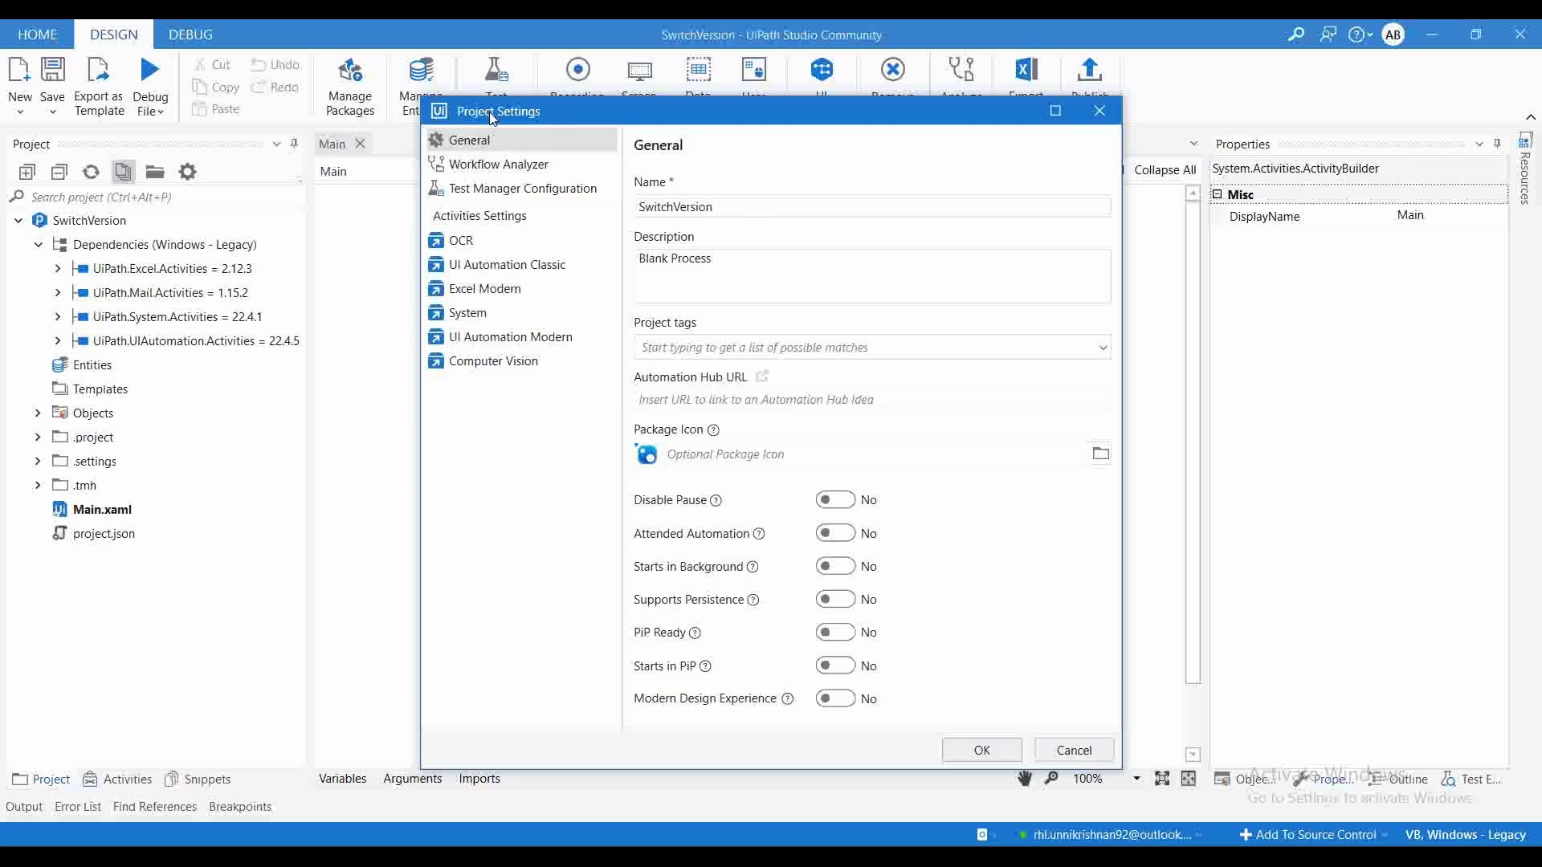